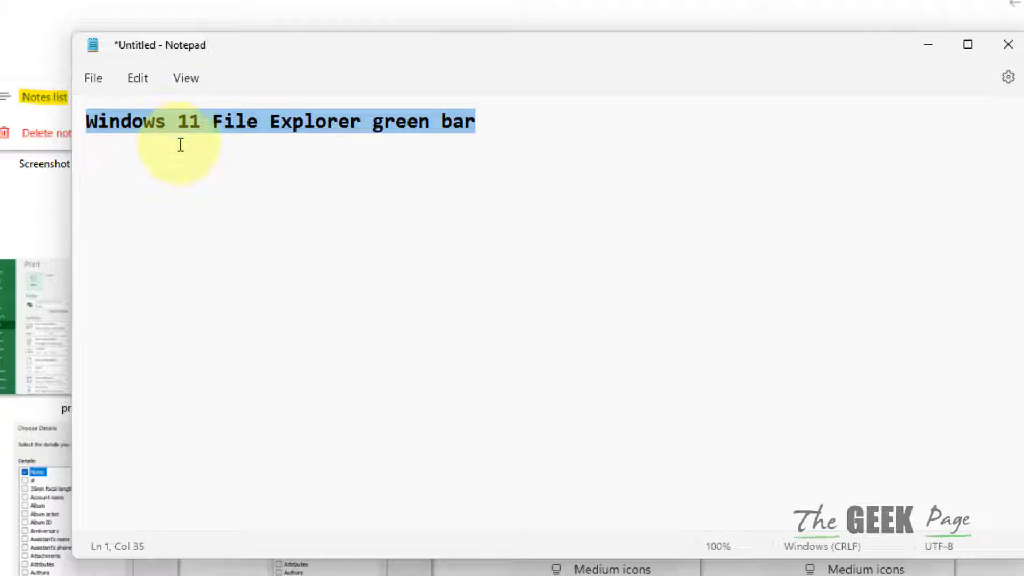
# - Minimize Notepad and scroll the basic vids folder back to the top
pyautogui.click(927, 56)
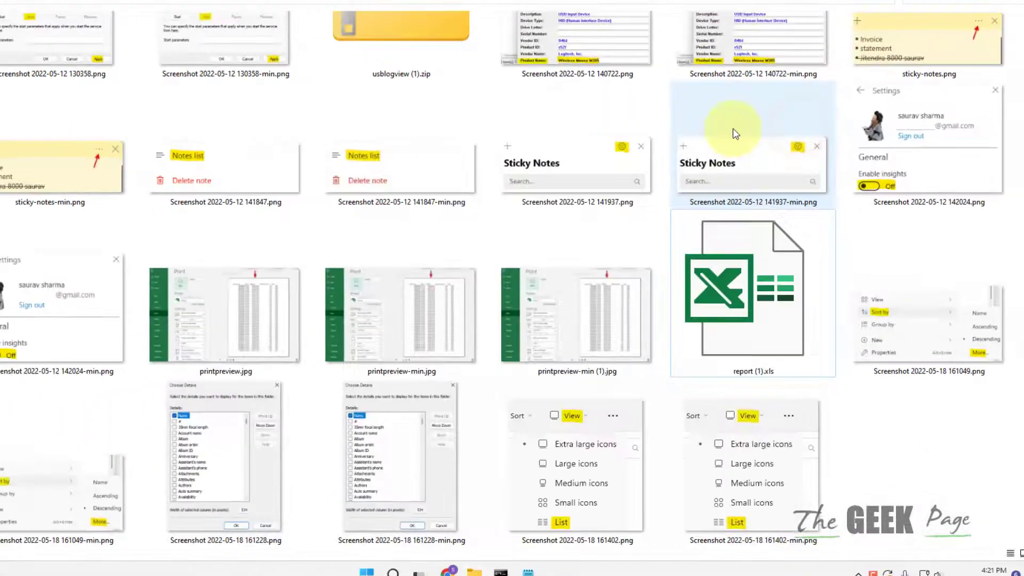
pyautogui.scroll(10, 519, 148)
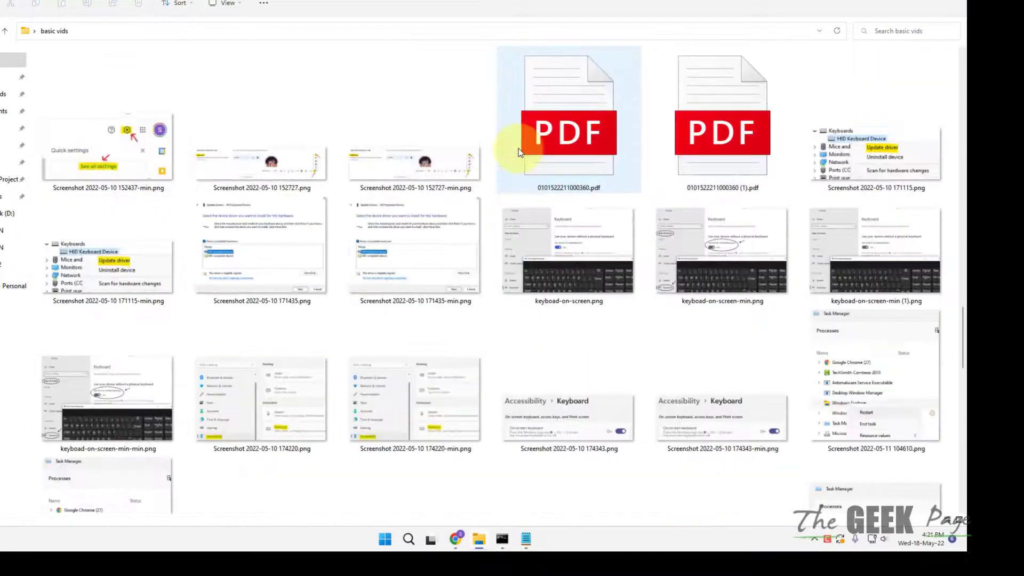
pyautogui.scroll(10, 519, 148)
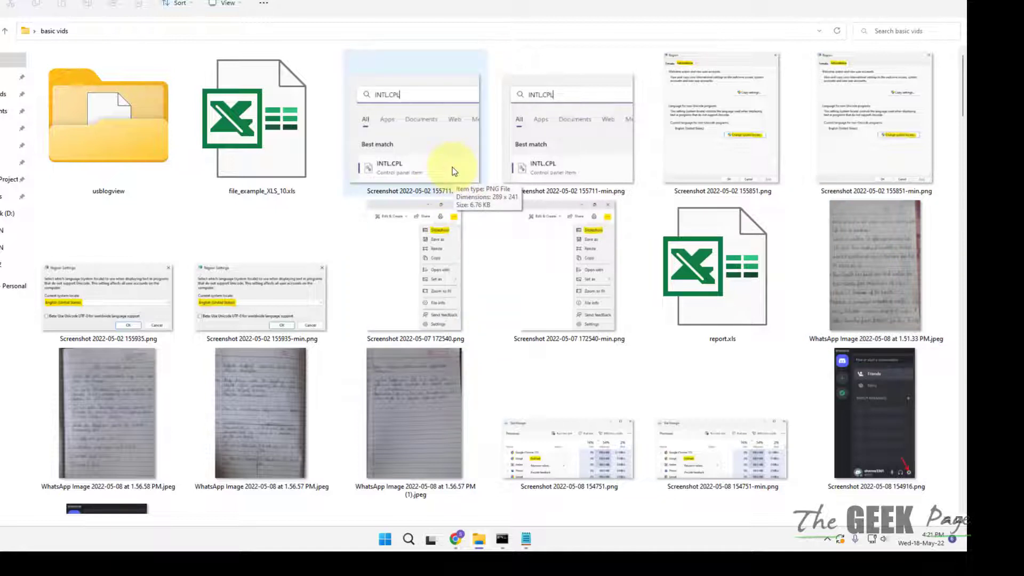
# - Select several 2022-05-02 and 172540 screenshots, then clear the selection
pyautogui.click(438, 155)
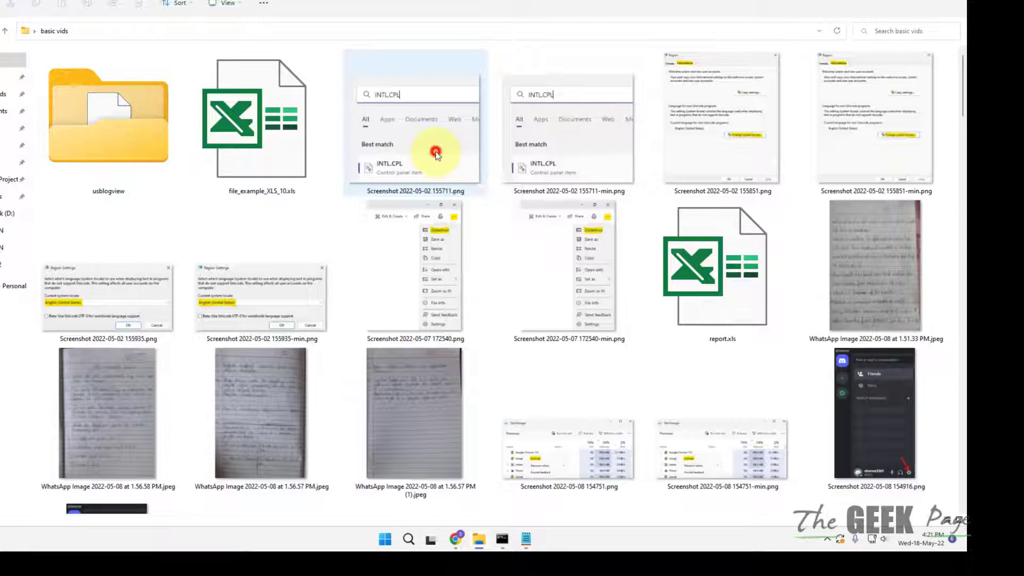
pyautogui.keyDown('shift'); pyautogui.click(560, 151); pyautogui.keyUp('shift')
pyautogui.keyDown('shift'); pyautogui.click(675, 138); pyautogui.keyUp('shift')
pyautogui.keyDown('shift'); pyautogui.click(857, 142); pyautogui.keyUp('shift')
pyautogui.keyDown('shift'); pyautogui.click(283, 286); pyautogui.keyUp('shift')
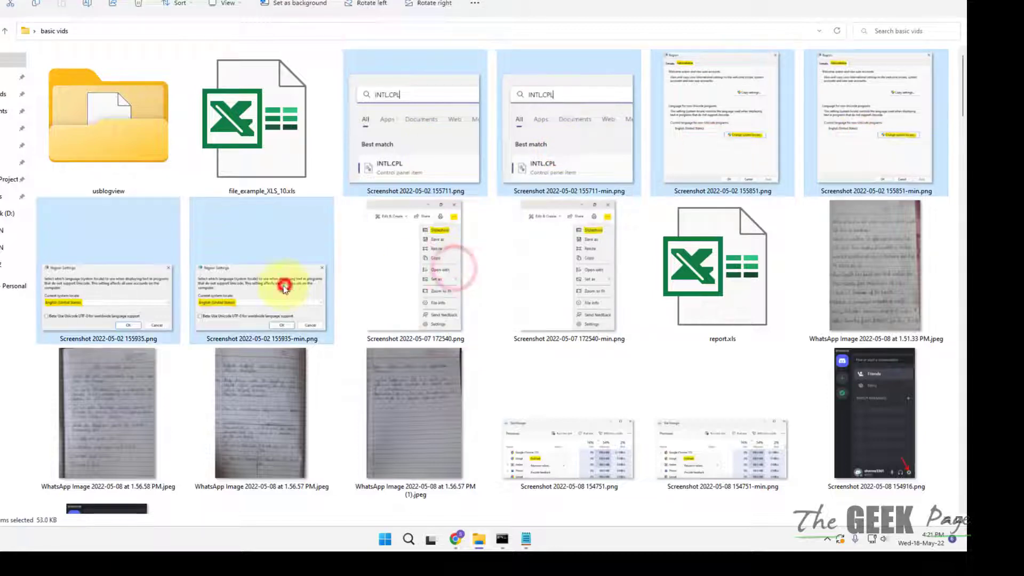
pyautogui.keyDown('shift'); pyautogui.click(417, 275); pyautogui.keyUp('shift')
pyautogui.keyDown('shift'); pyautogui.click(584, 275); pyautogui.keyUp('shift')
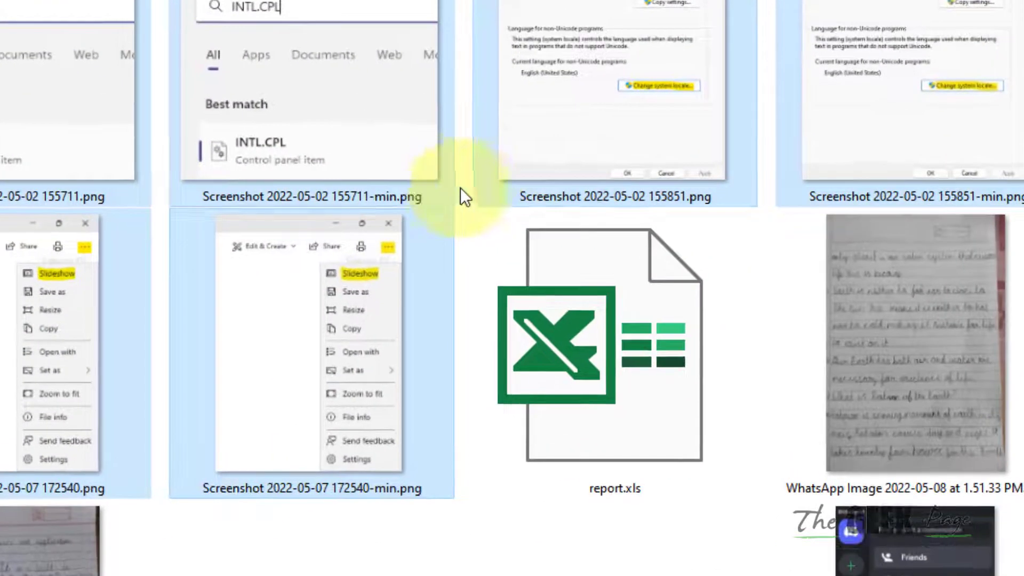
pyautogui.click(460, 188)
# - Sort the basic vids folder's files by Type
pyautogui.rightClick(467, 197)
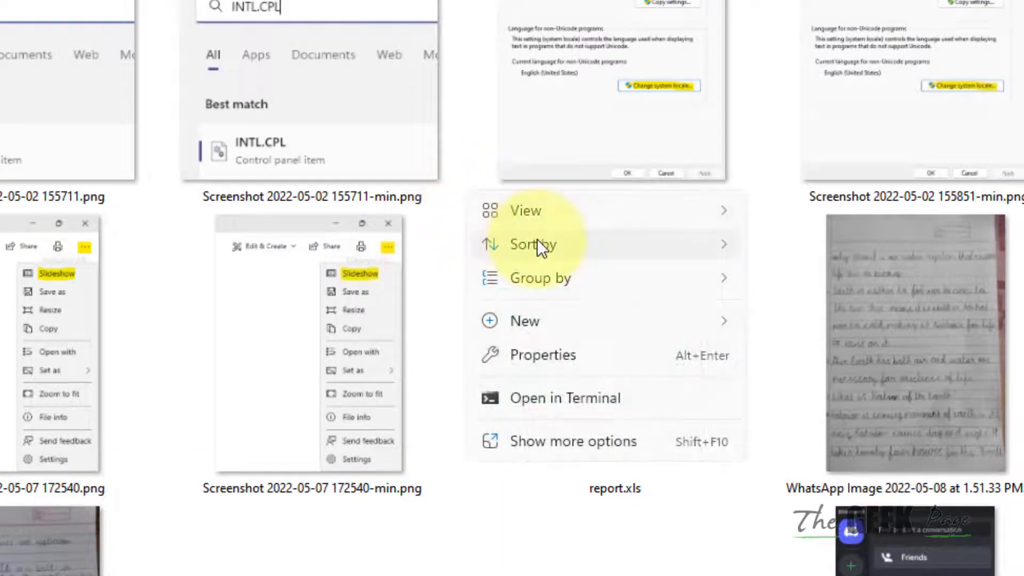
pyautogui.moveTo(581, 247)
pyautogui.click(803, 318)
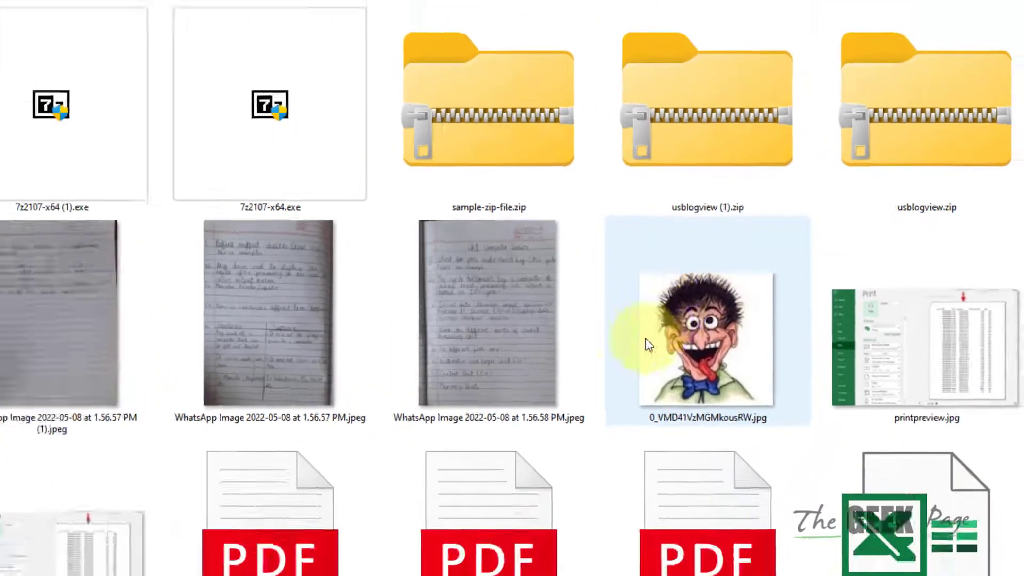
# - Marquee-select 120 files and copy them
pyautogui.scroll(-10, 645, 344)
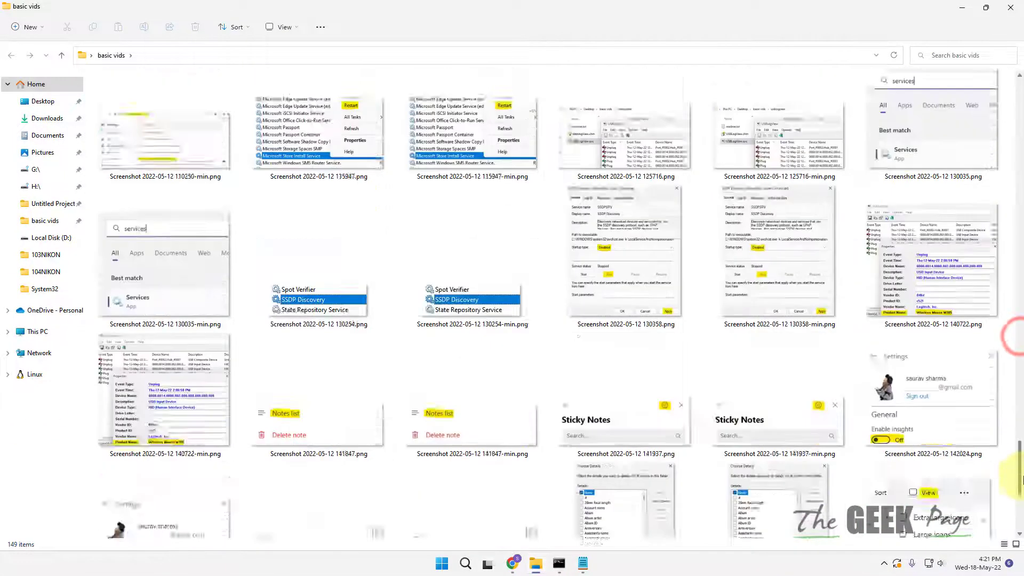
pyautogui.moveTo(1021, 481); pyautogui.dragTo(1021, 531)
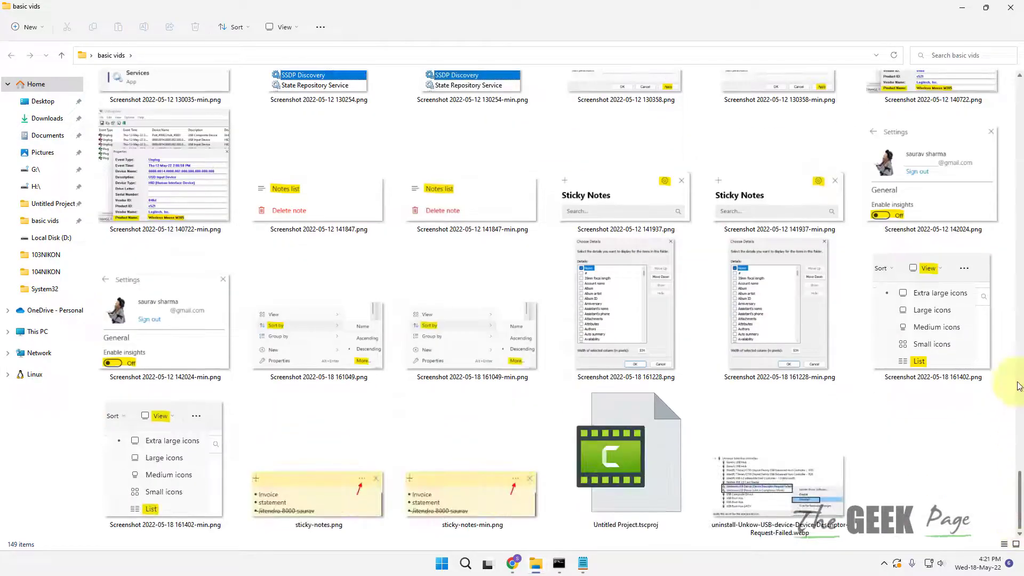
pyautogui.moveTo(1007, 382); pyautogui.dragTo(160, 361)
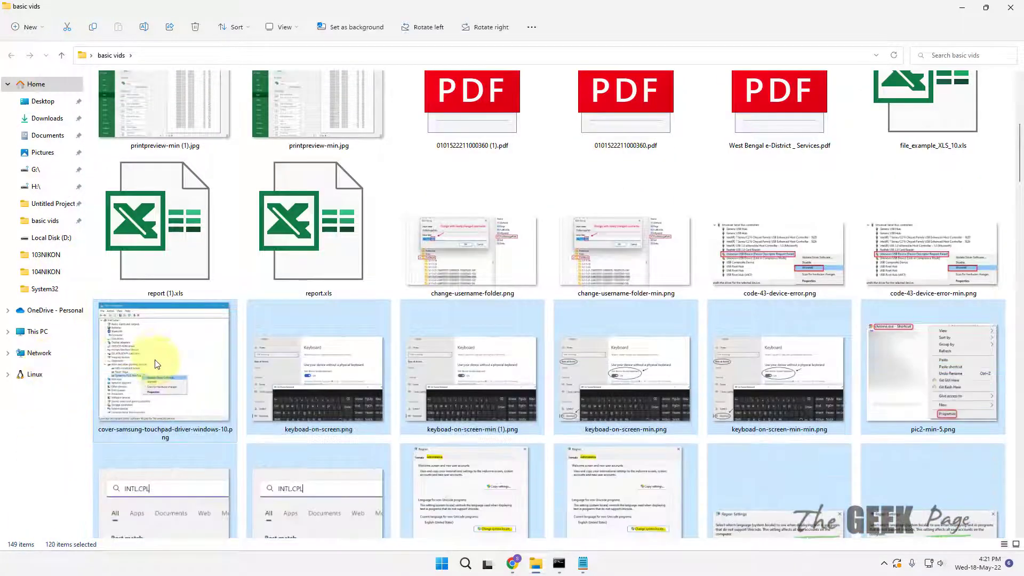
pyautogui.rightClick(174, 349)
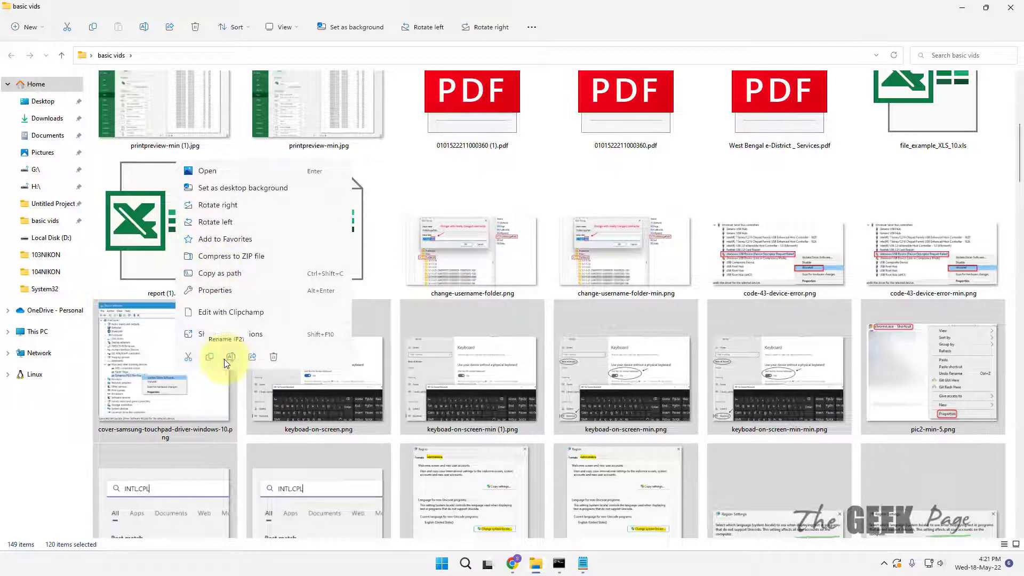
pyautogui.click(210, 361)
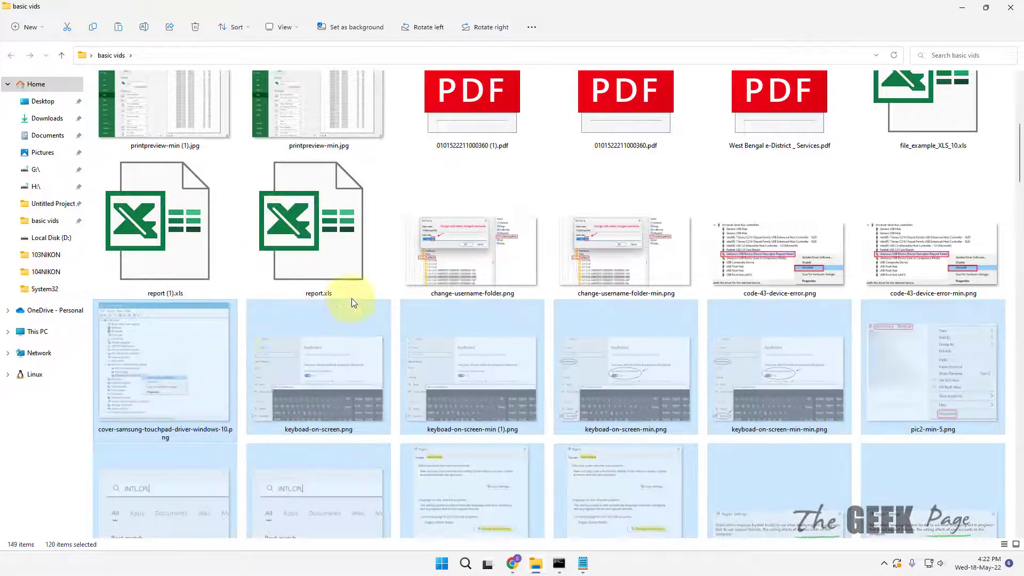
pyautogui.scroll(5, 475, 303)
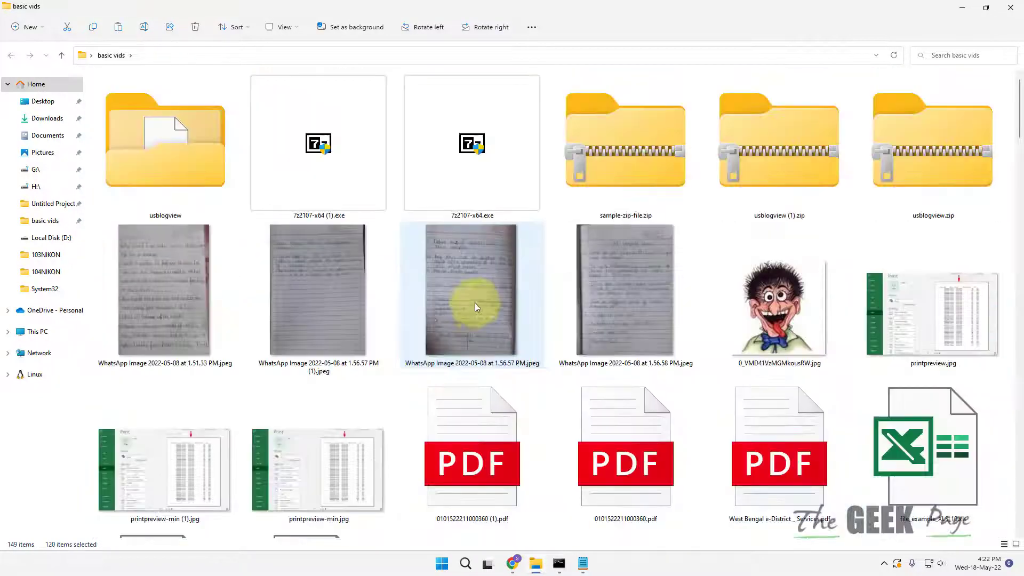
# - Create a New folder inside basic vids
pyautogui.rightClick(546, 197)
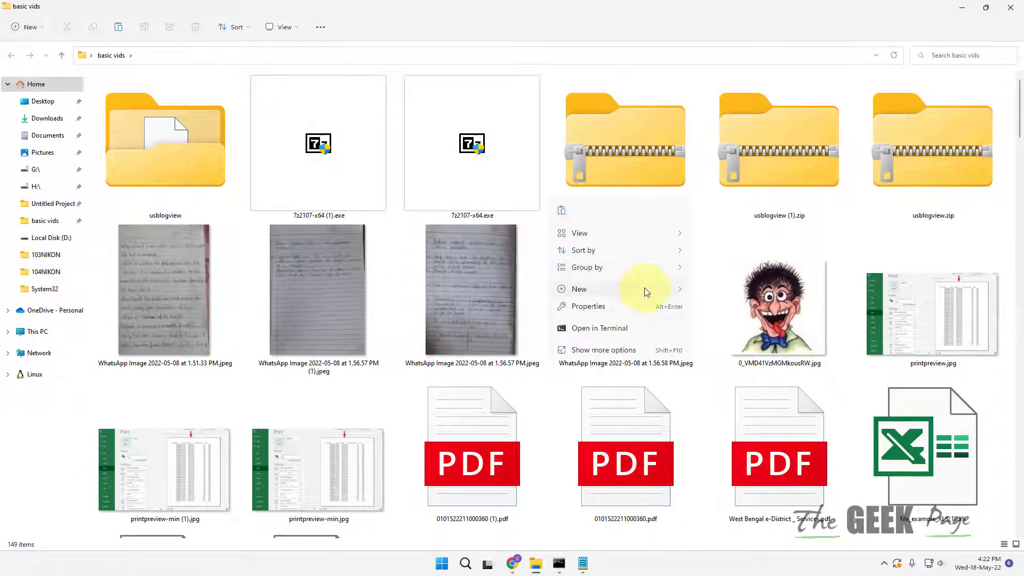
pyautogui.moveTo(645, 288)
pyautogui.click(718, 292)
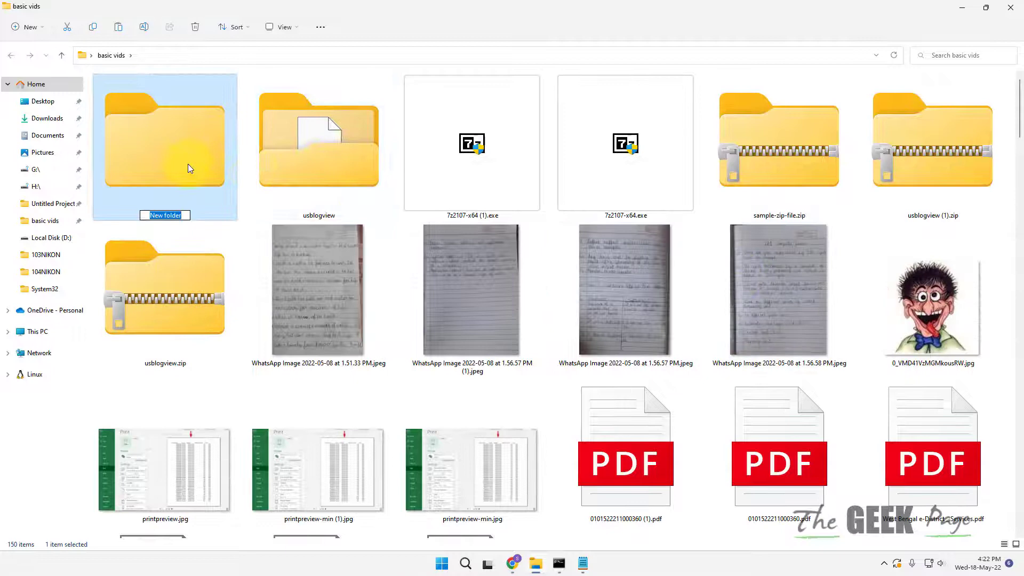
# - Open New folder, then return to basic vids and look over its 30 remaining items
pyautogui.doubleClick(186, 163)
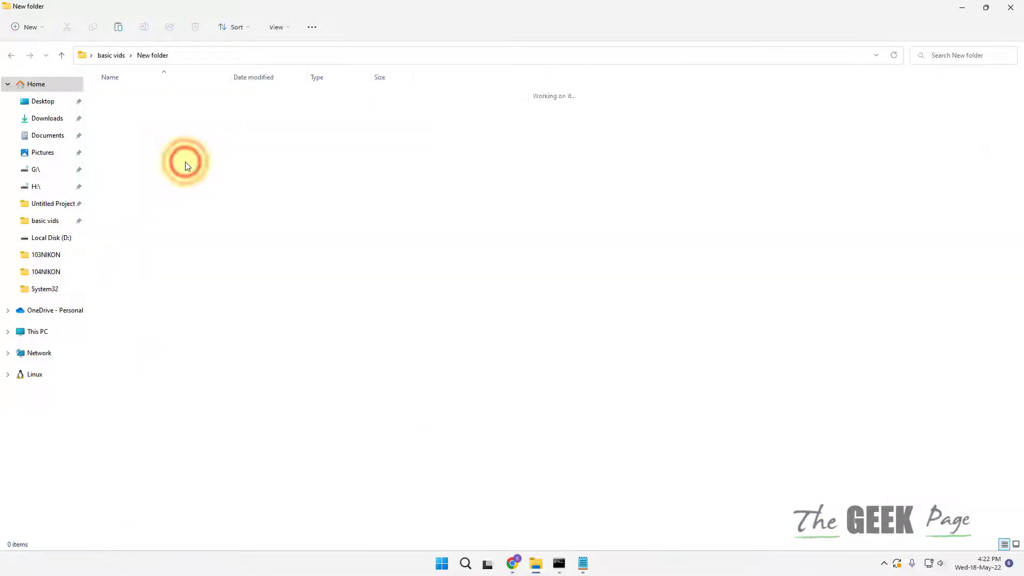
pyautogui.click(118, 59)
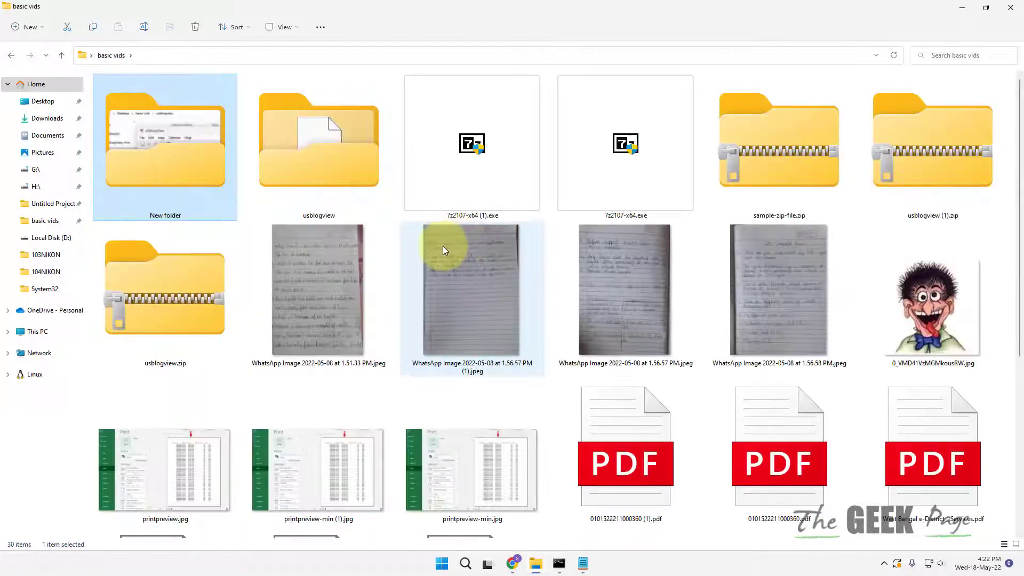
pyautogui.scroll(-5, 488, 355)
pyautogui.scroll(5, 488, 355)
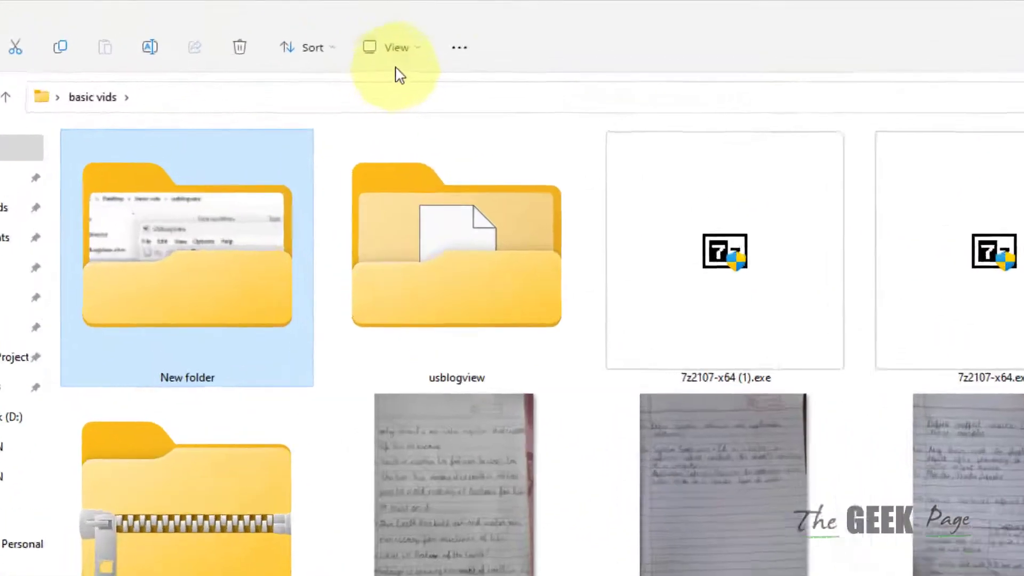
# - Switch basic vids to List view, then bring Notepad back and scroll to Fix 5–8
pyautogui.click(284, 33)
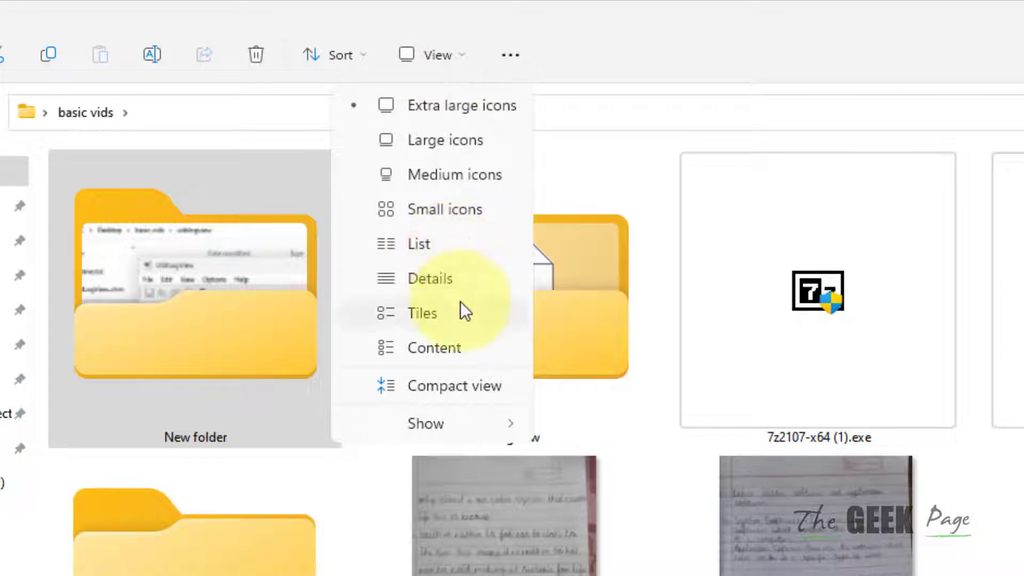
pyautogui.click(425, 243)
pyautogui.click(648, 482)
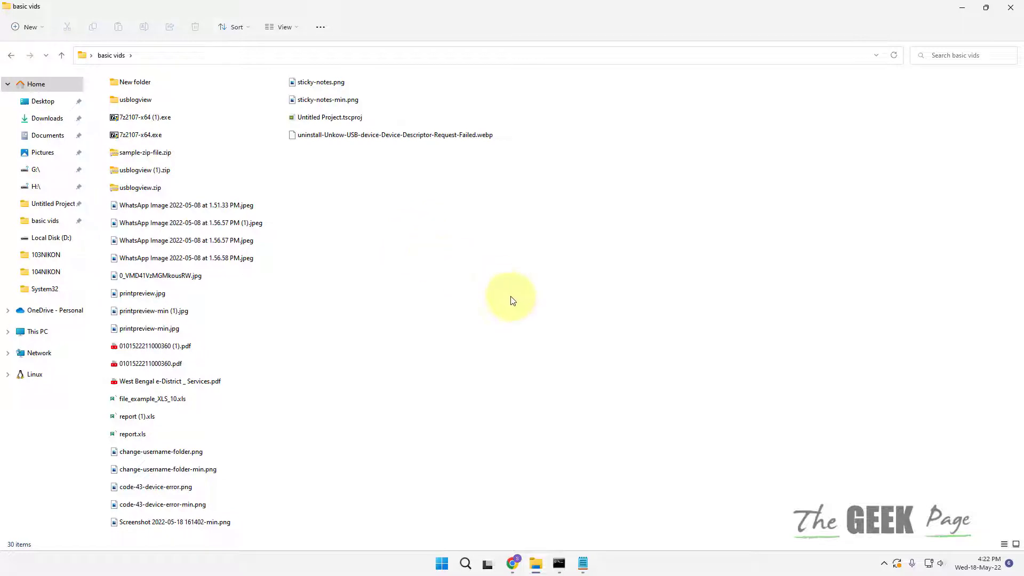
pyautogui.click(583, 563)
pyautogui.scroll(-10, 507, 292)
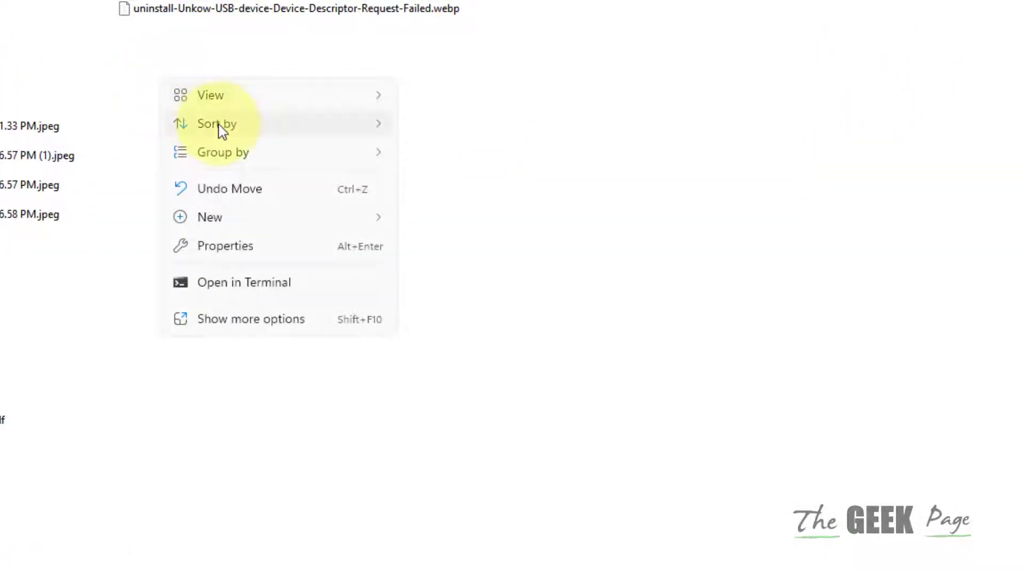
# - Open the Choose Details dialog from the folder's background menu
pyautogui.moveTo(222, 126)
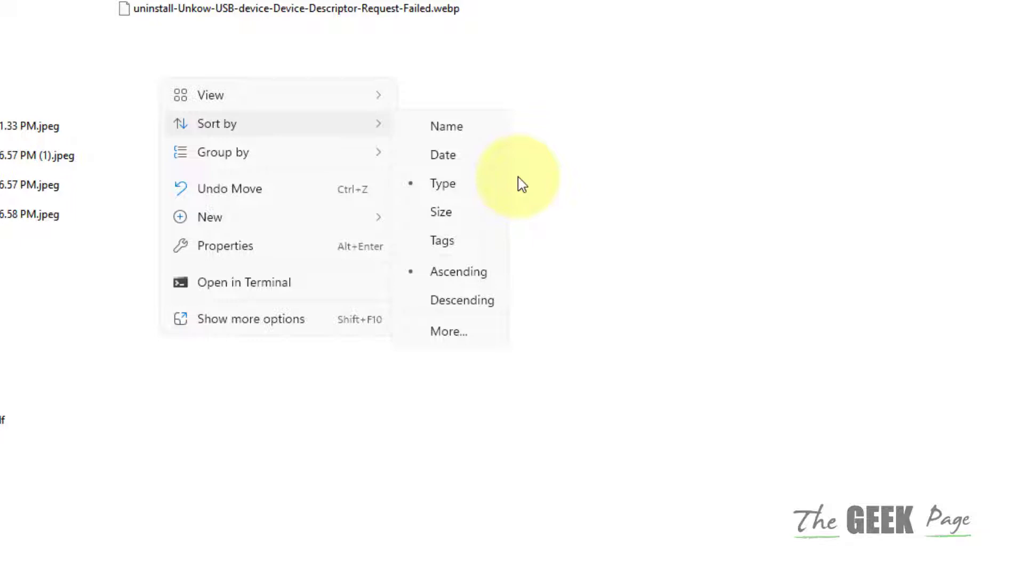
pyautogui.click(573, 126)
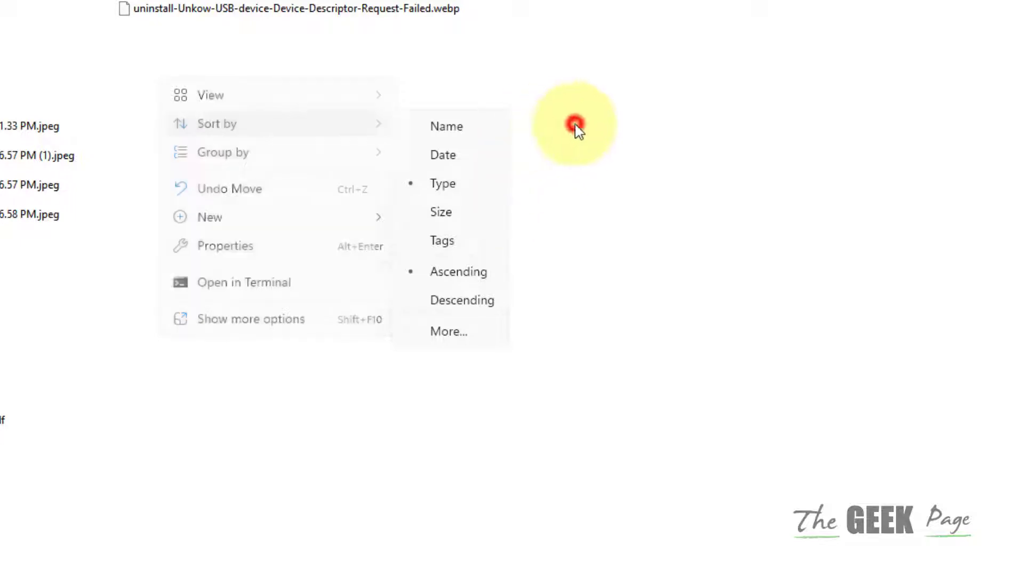
pyautogui.rightClick(300, 107)
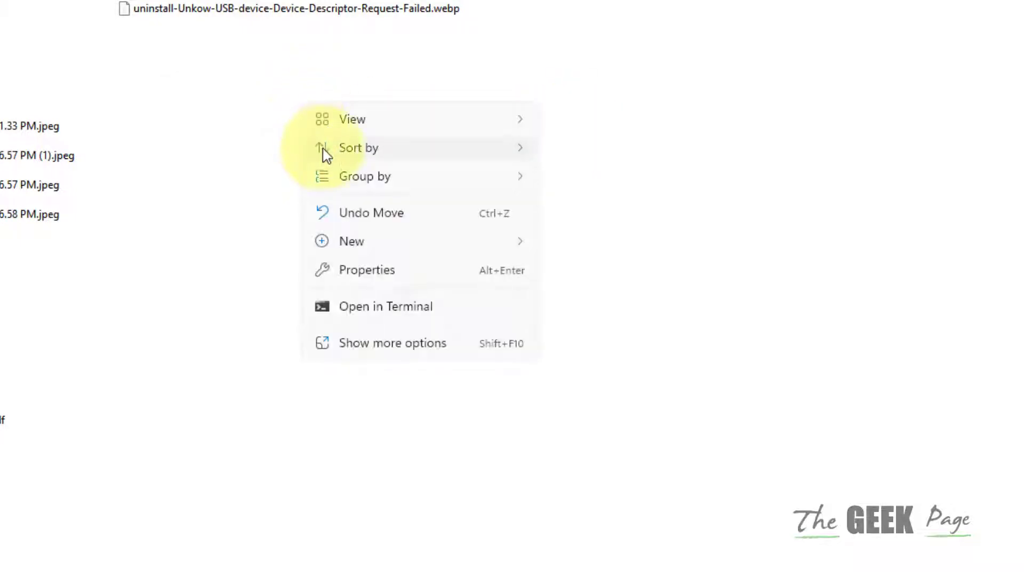
pyautogui.moveTo(326, 154)
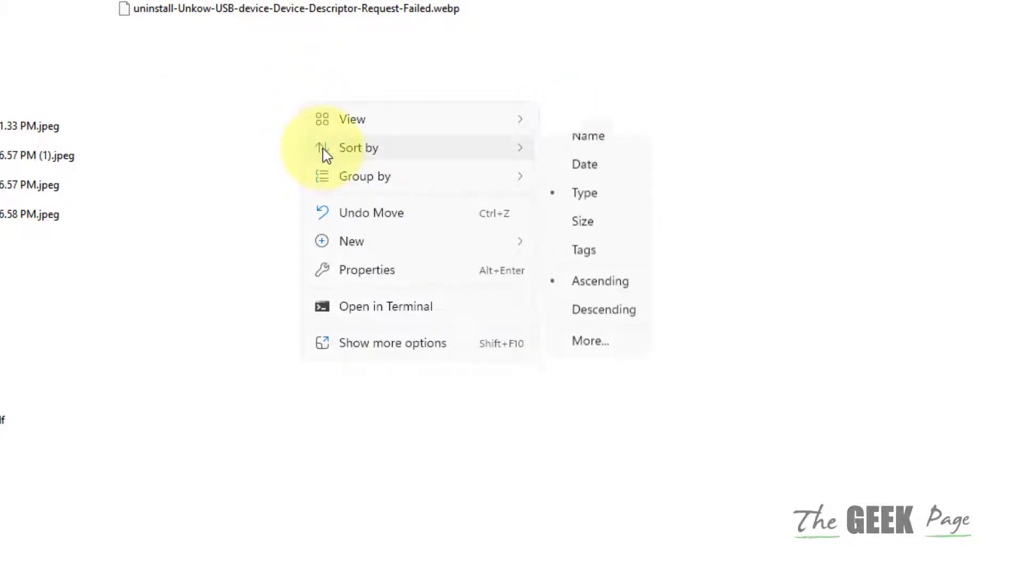
pyautogui.click(591, 356)
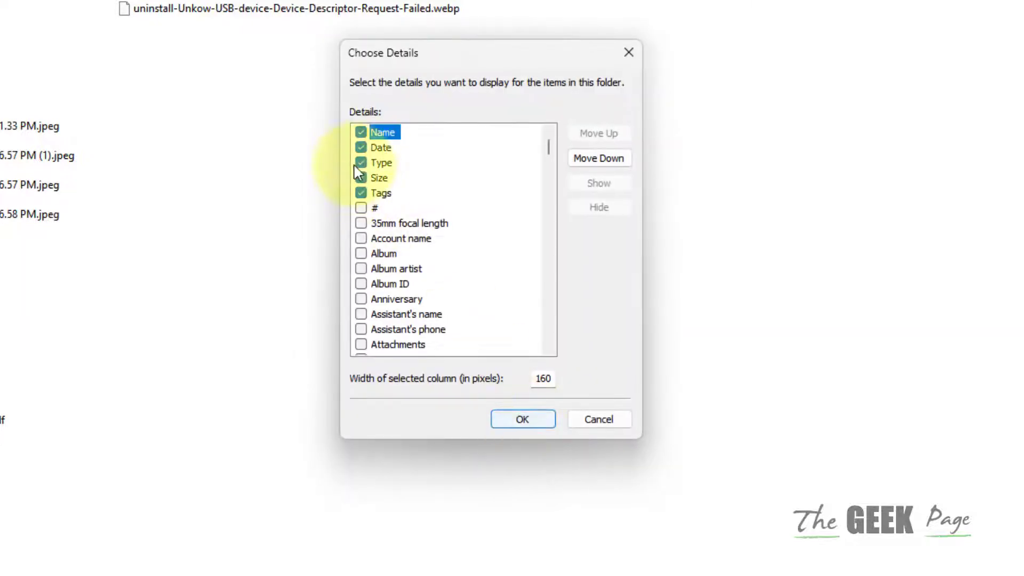
# - Uncheck the Date, Type, Size and Tags columns and apply
pyautogui.click(361, 148)
pyautogui.click(362, 163)
pyautogui.click(361, 178)
pyautogui.click(361, 193)
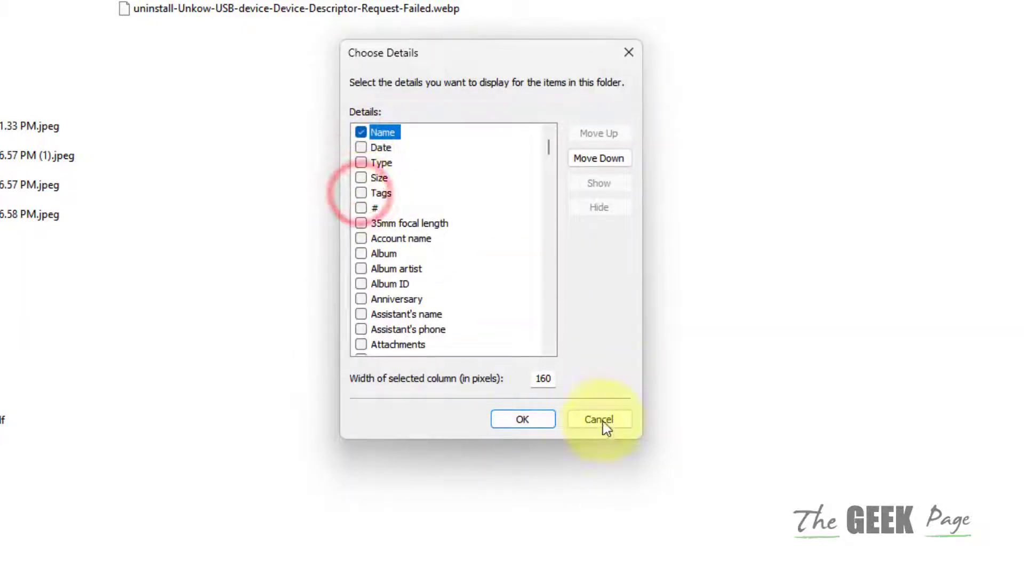
pyautogui.click(523, 419)
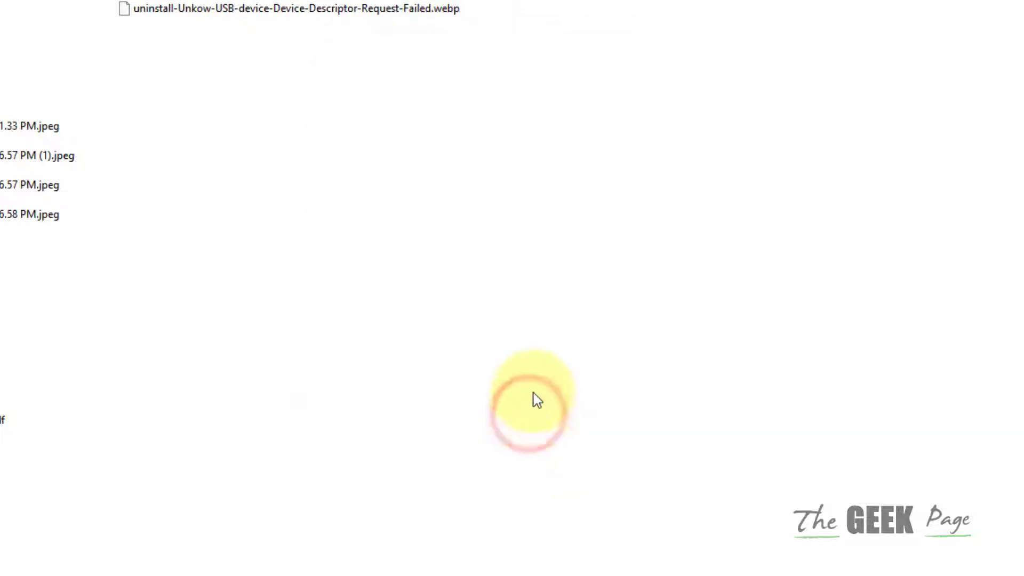
pyautogui.rightClick(308, 101)
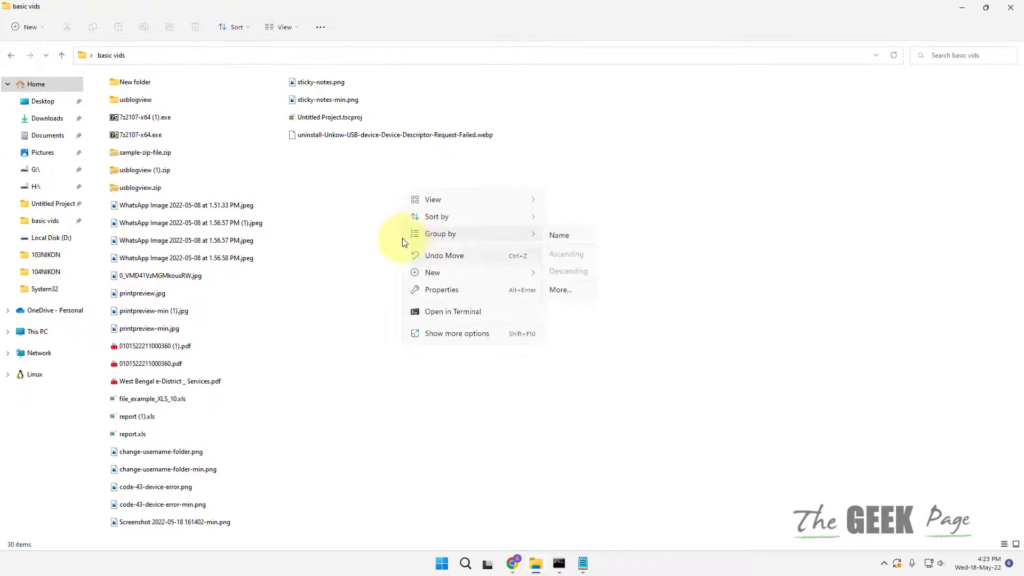
pyautogui.click(262, 158)
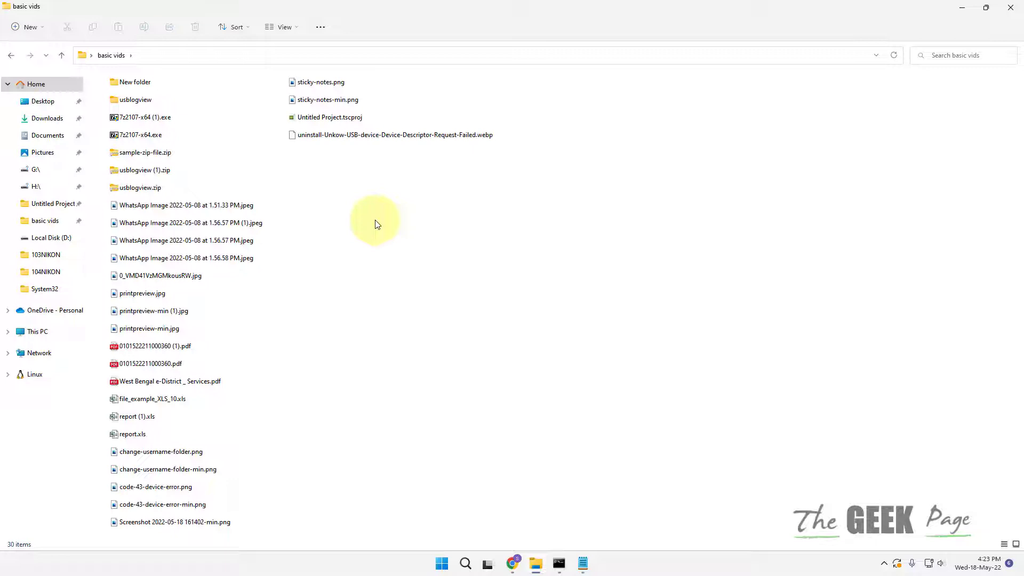
pyautogui.rightClick(377, 219)
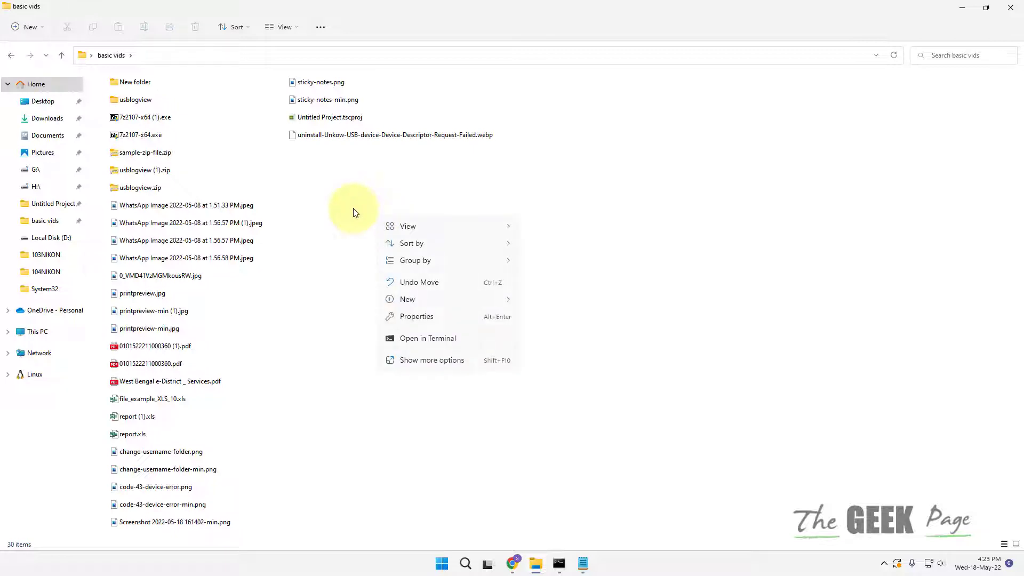
pyautogui.click(355, 211)
pyautogui.rightClick(348, 216)
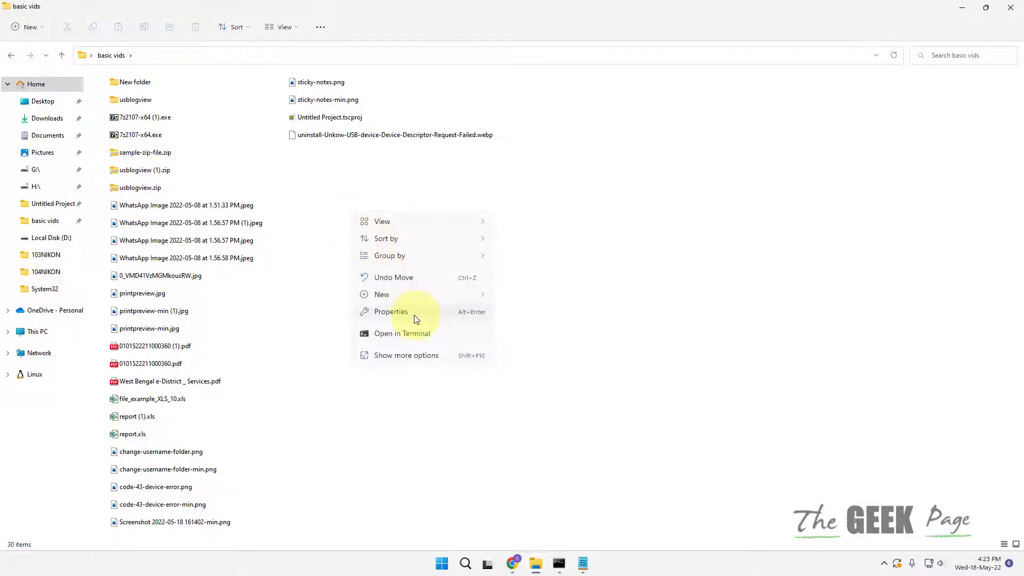
pyautogui.click(404, 356)
pyautogui.click(458, 398)
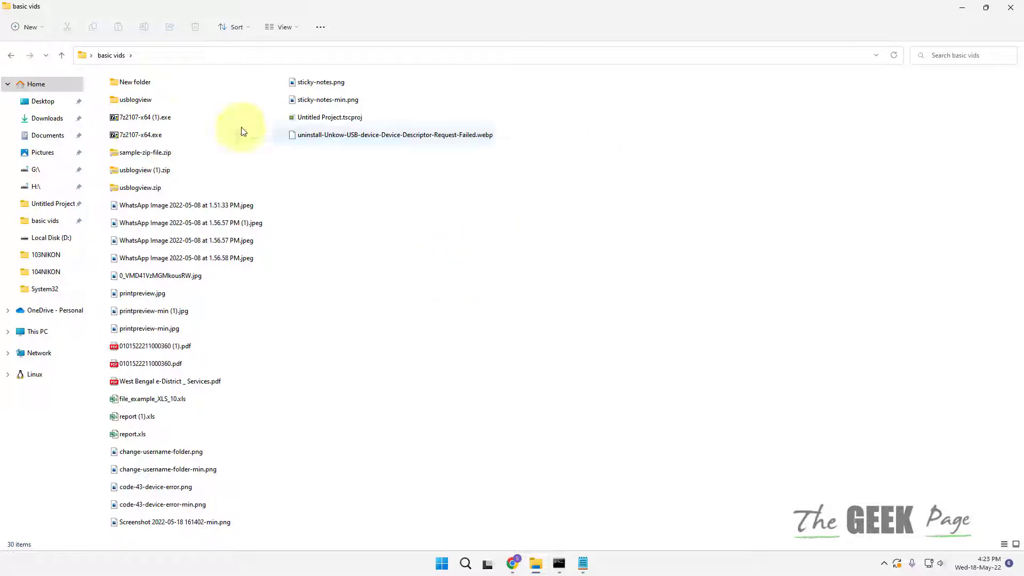
# - Close the Explorer window and open the basic vids folder's Properties
pyautogui.click(1011, 8)
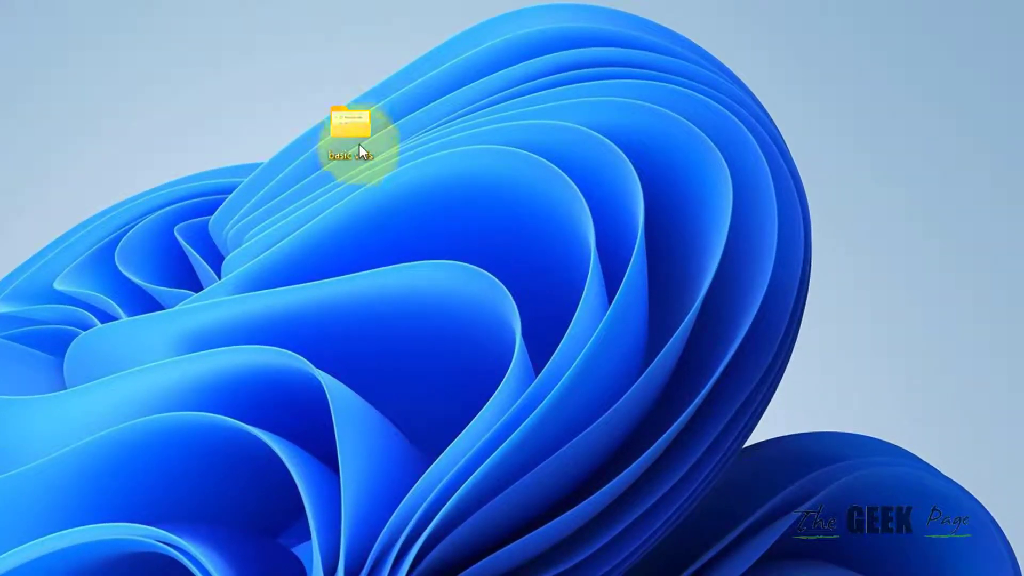
pyautogui.moveTo(359, 137)
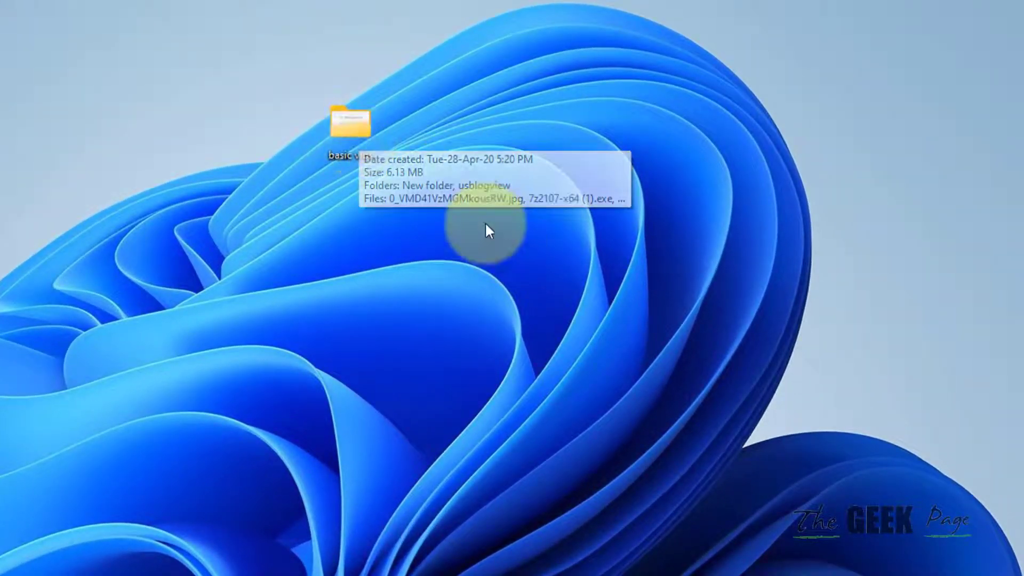
pyautogui.rightClick(368, 123)
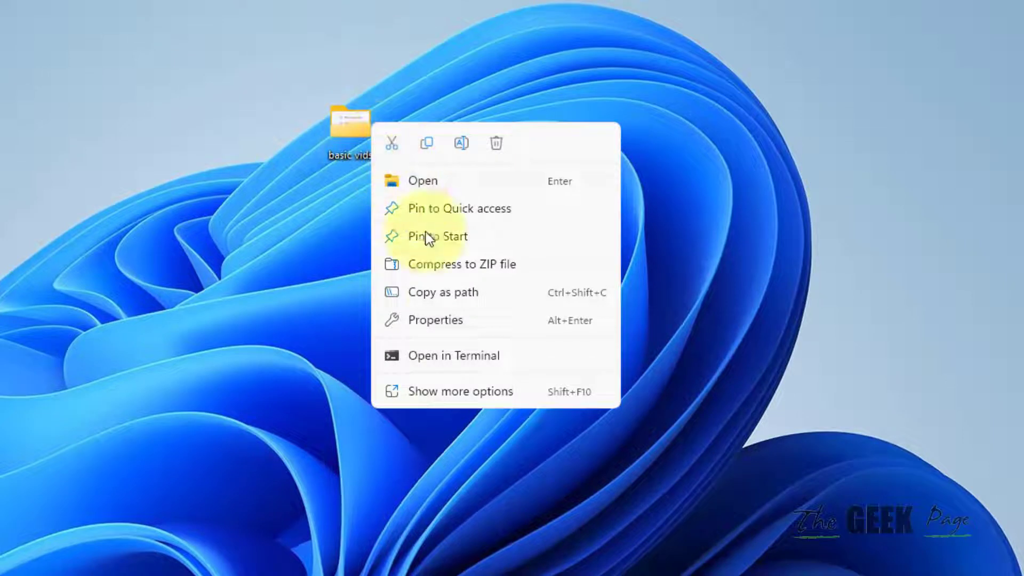
pyautogui.click(454, 319)
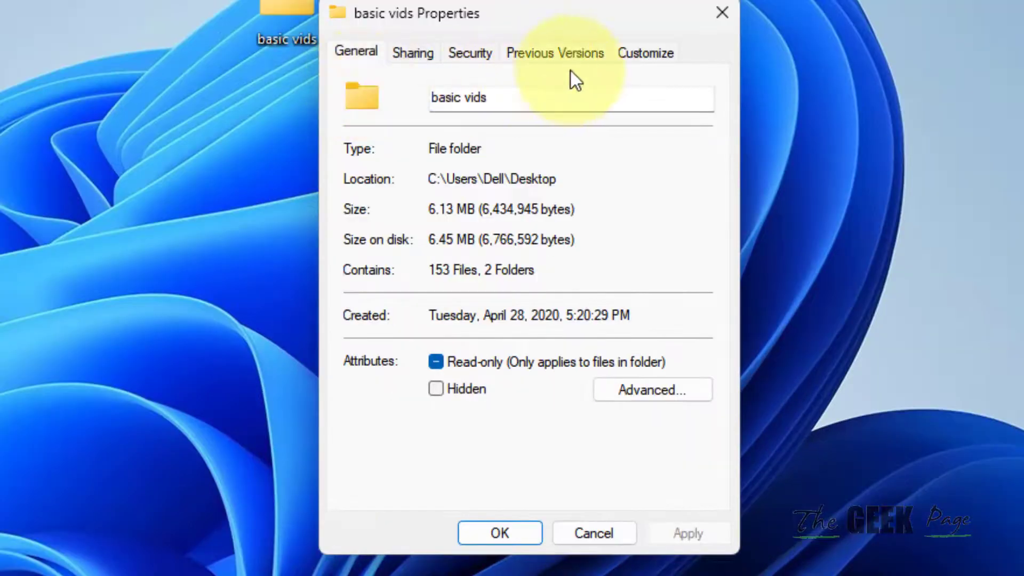
# - Set 'Optimize this folder for' to General items, apply, and reopen basic vids
pyautogui.click(639, 57)
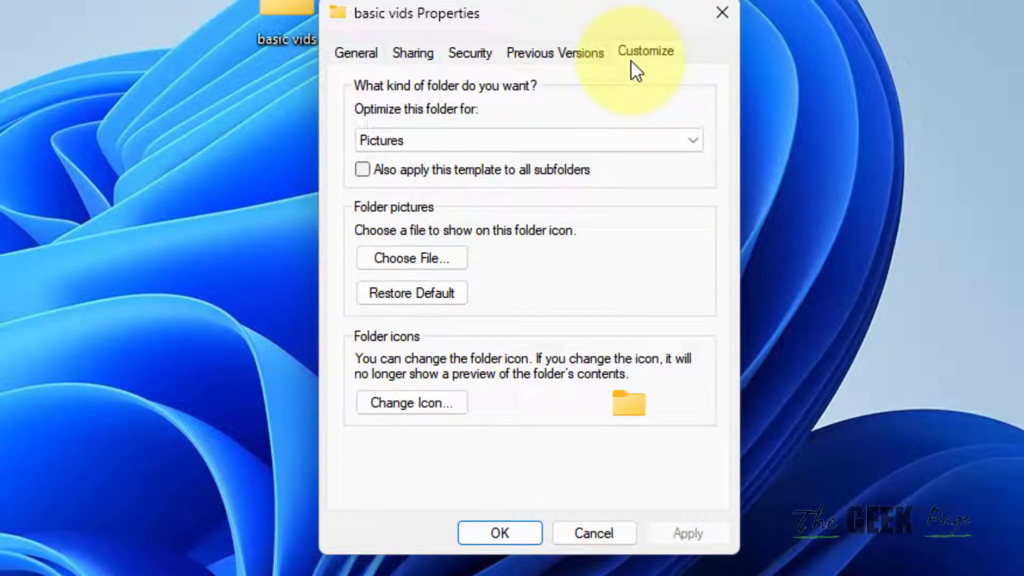
pyautogui.click(426, 142)
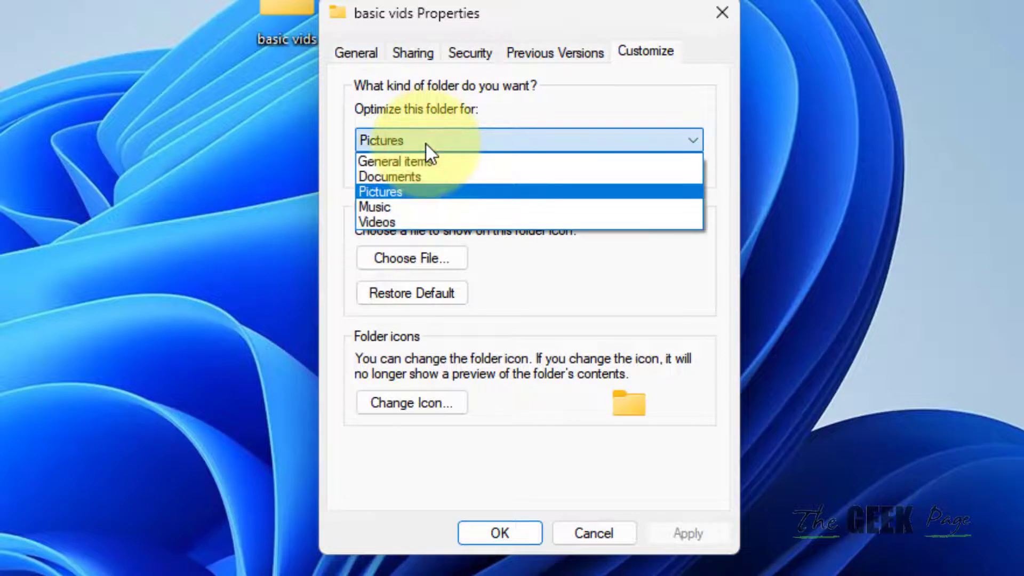
pyautogui.click(422, 160)
pyautogui.click(444, 146)
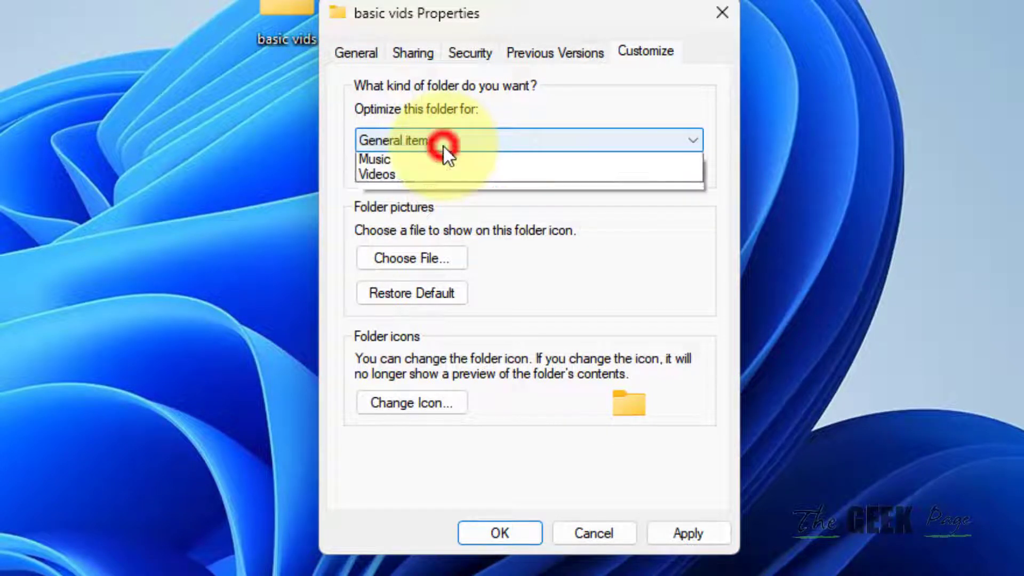
pyautogui.click(443, 163)
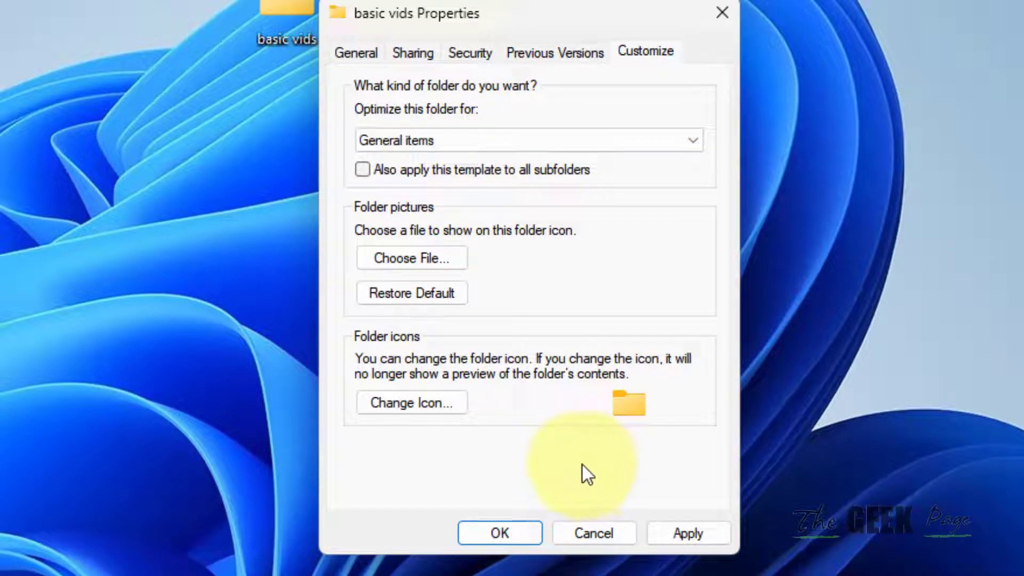
pyautogui.click(655, 529)
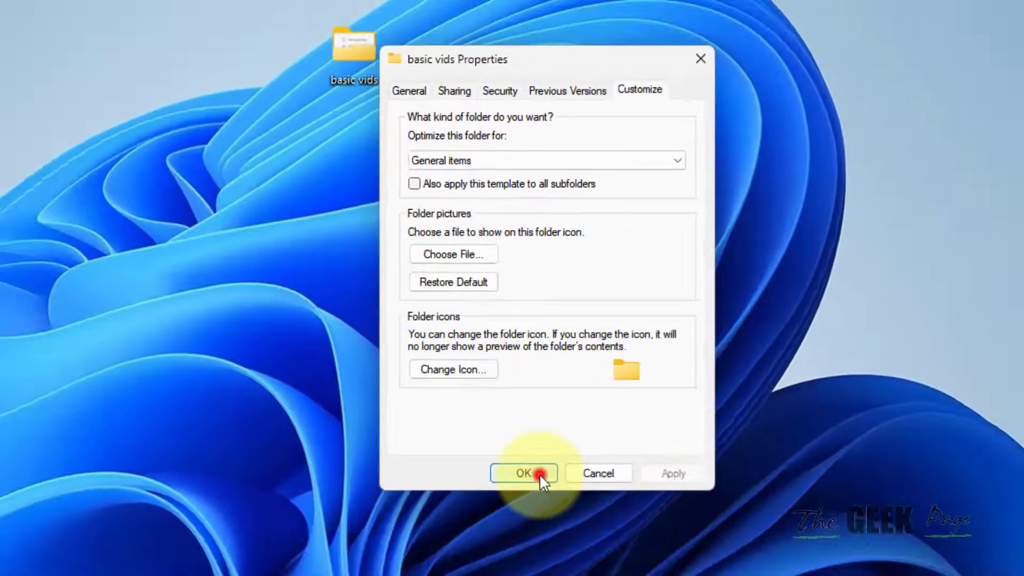
pyautogui.click(500, 533)
pyautogui.doubleClick(475, 144)
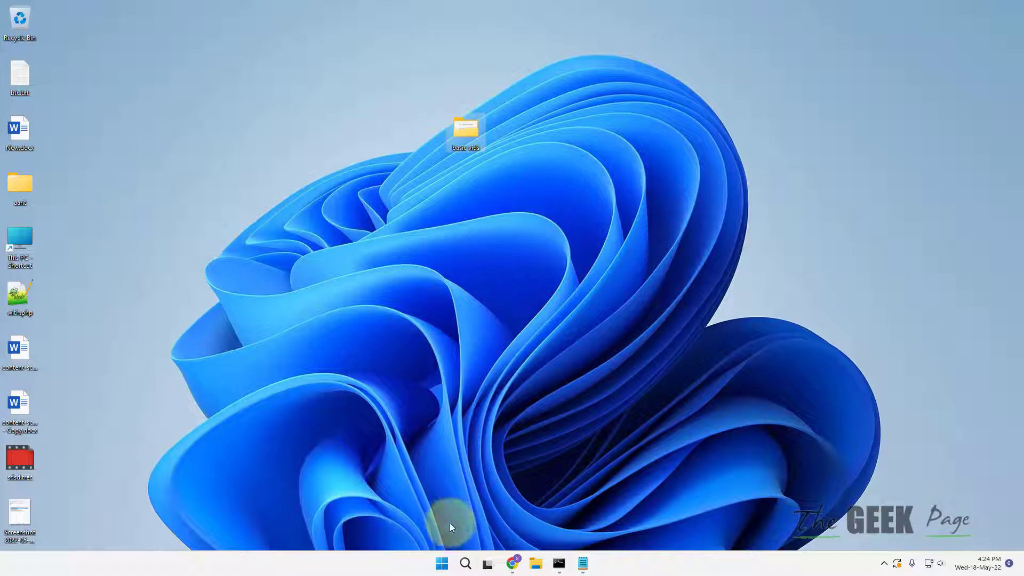
pyautogui.moveTo(466, 560)
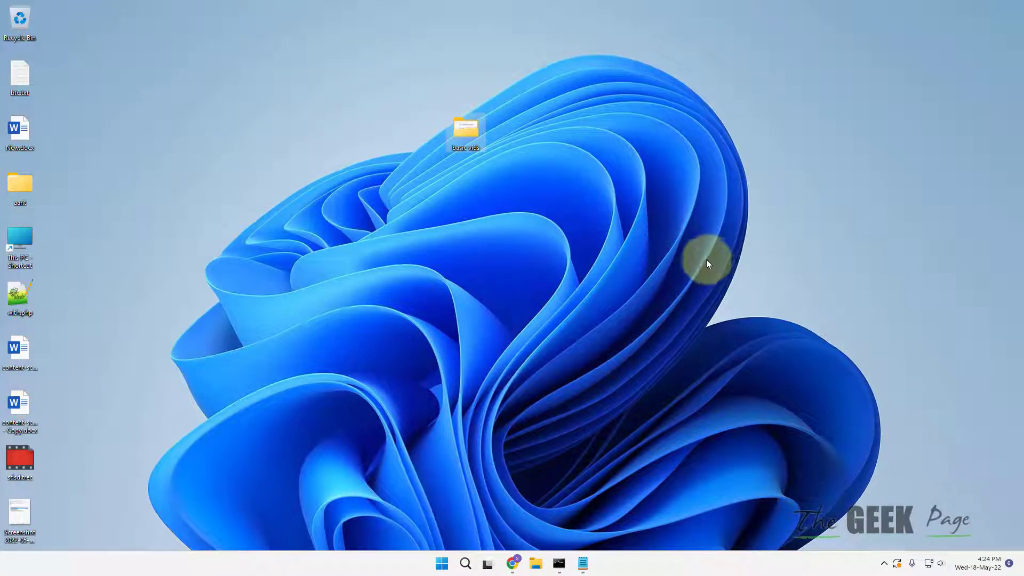
# - Launch Services from Windows search and jump to the Windows Search service
pyautogui.click(465, 562)
pyautogui.write('servicesvices')
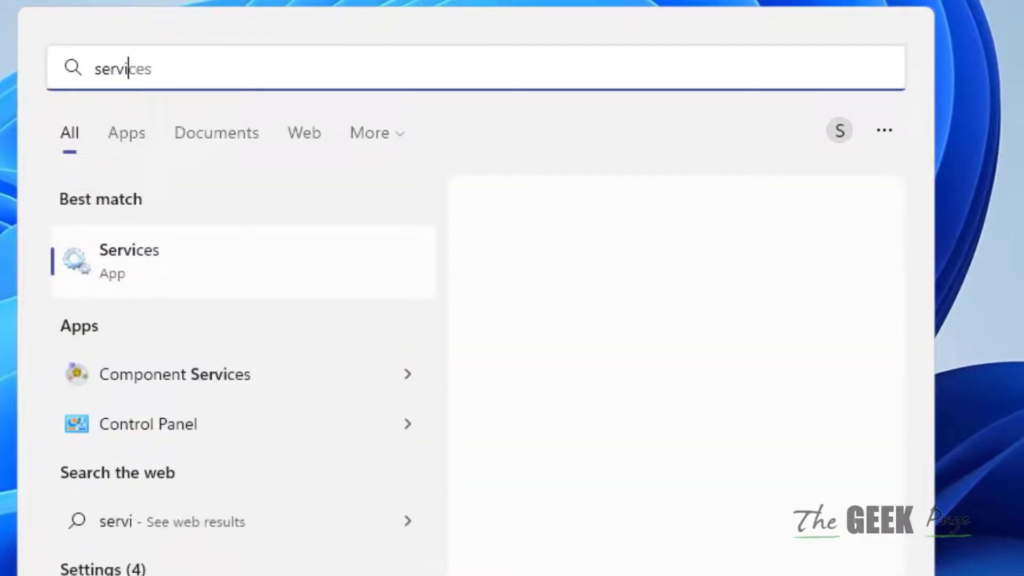
pyautogui.click(131, 273)
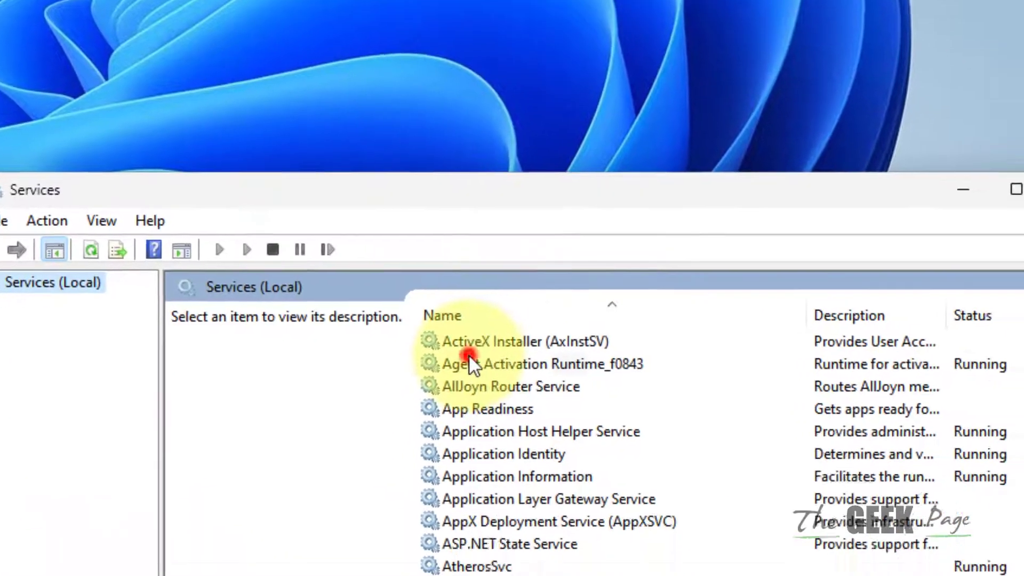
pyautogui.click(558, 437)
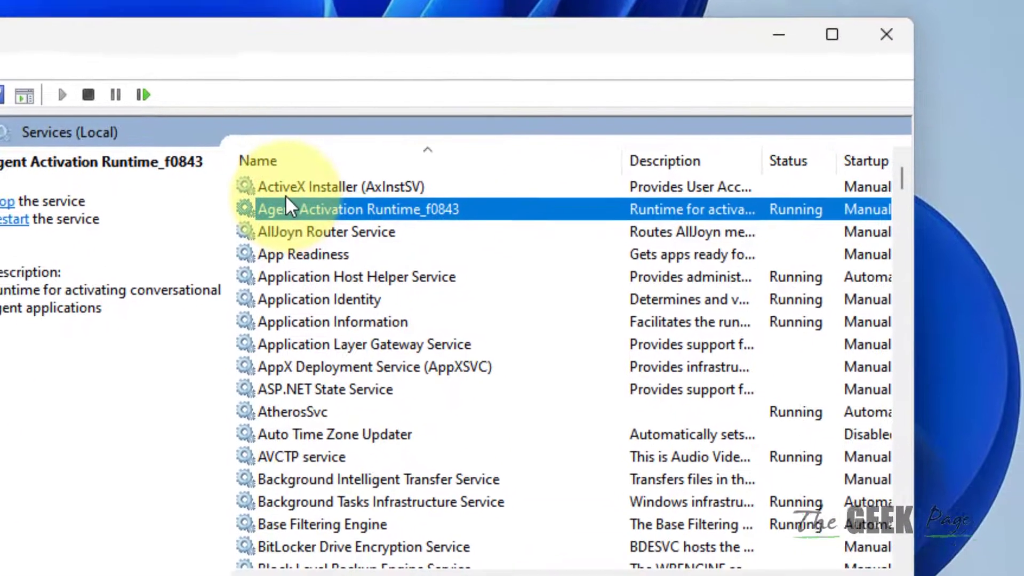
pyautogui.write('windows s')
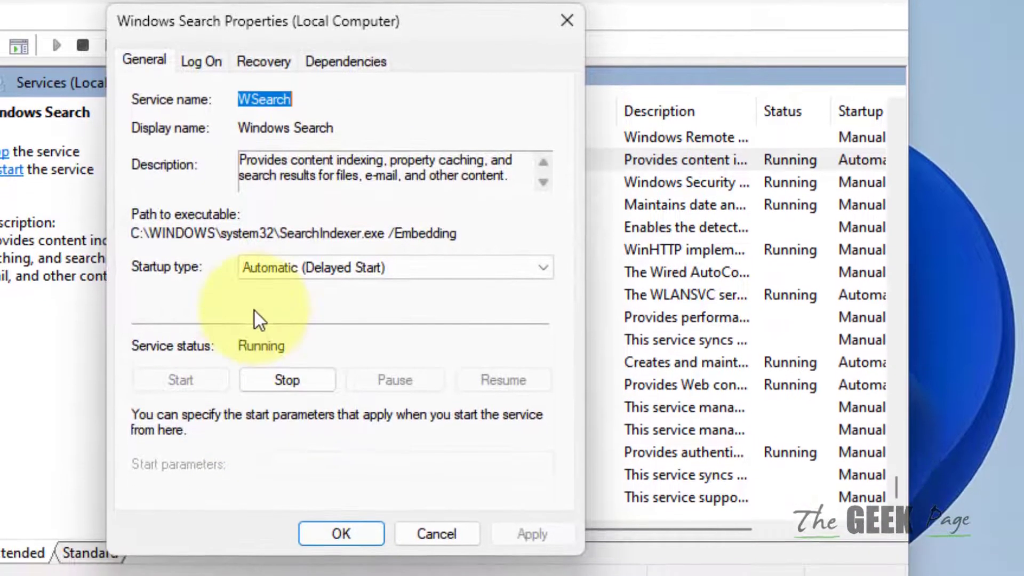
# - Set Windows Search's startup type to Disabled, stop the service, and apply
pyautogui.click(277, 314)
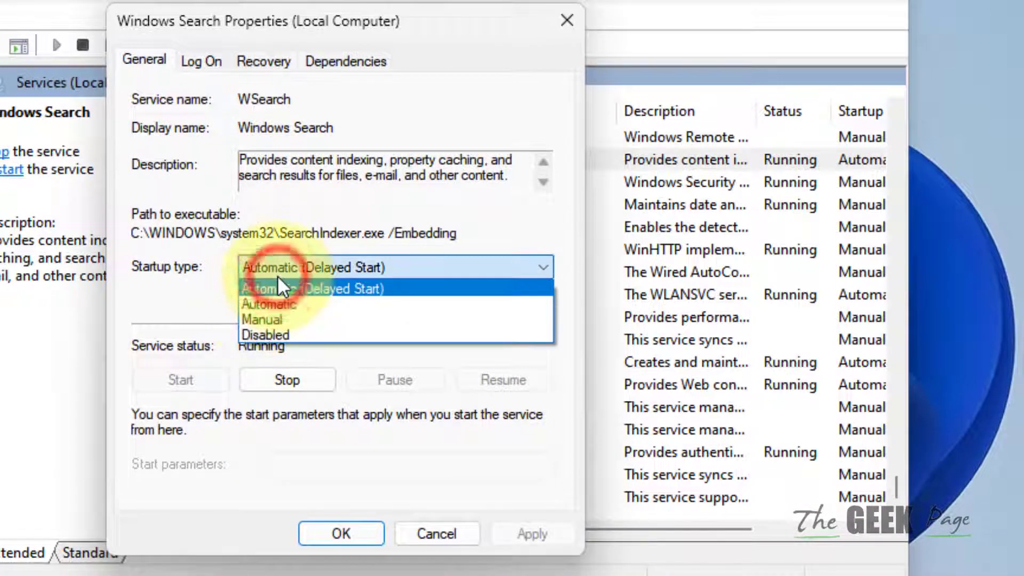
pyautogui.click(280, 334)
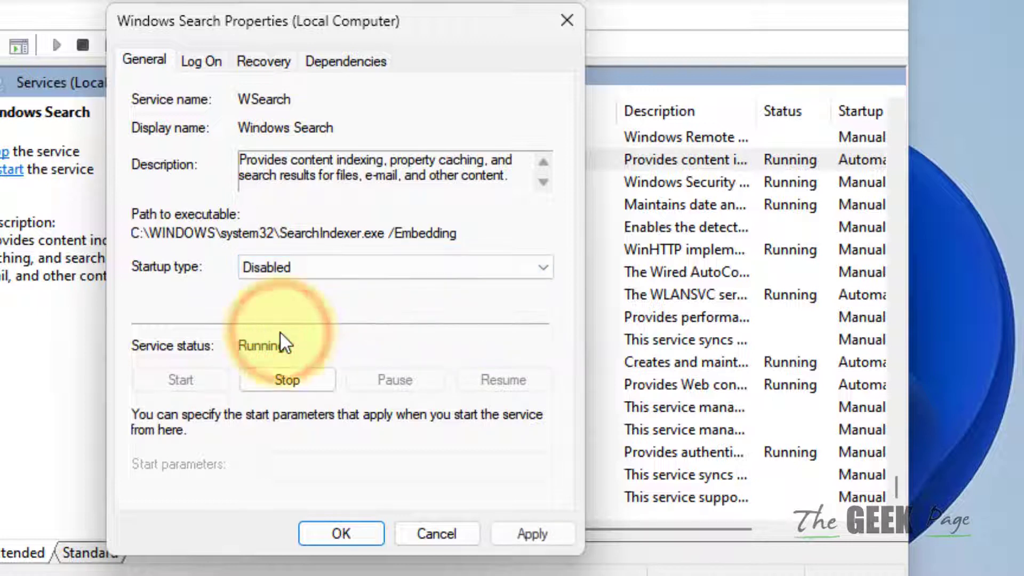
pyautogui.click(298, 391)
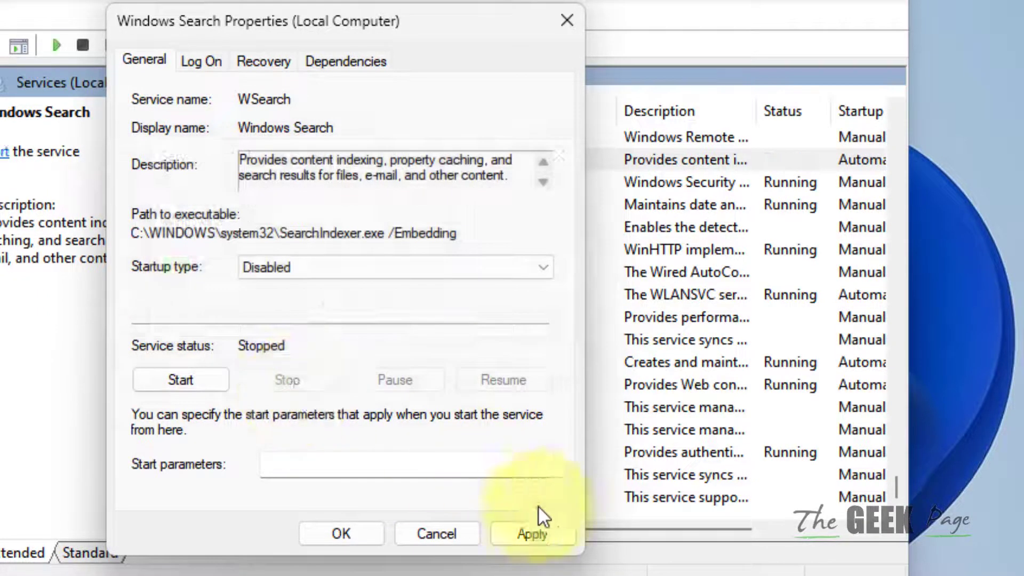
pyautogui.click(531, 531)
pyautogui.click(373, 539)
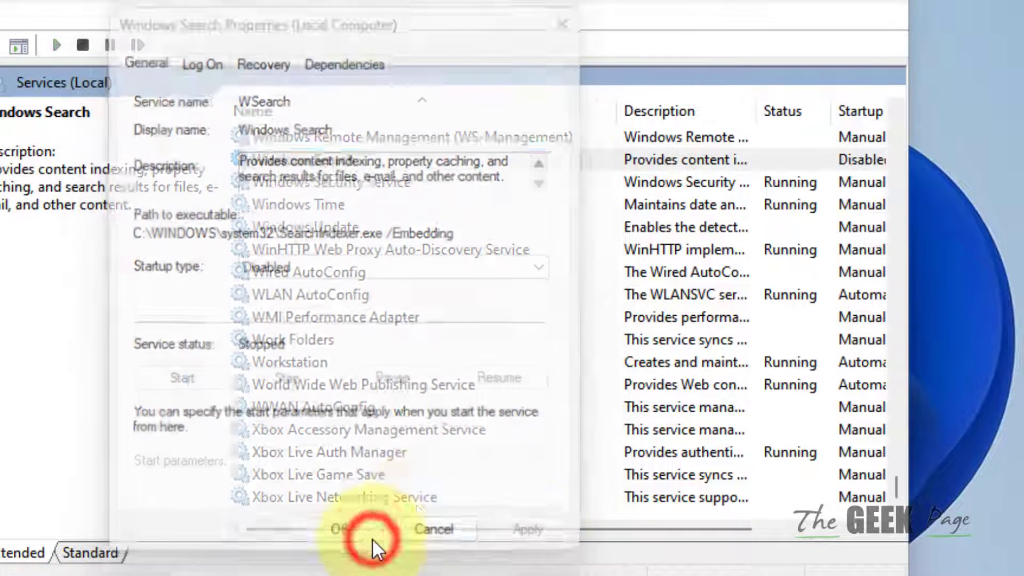